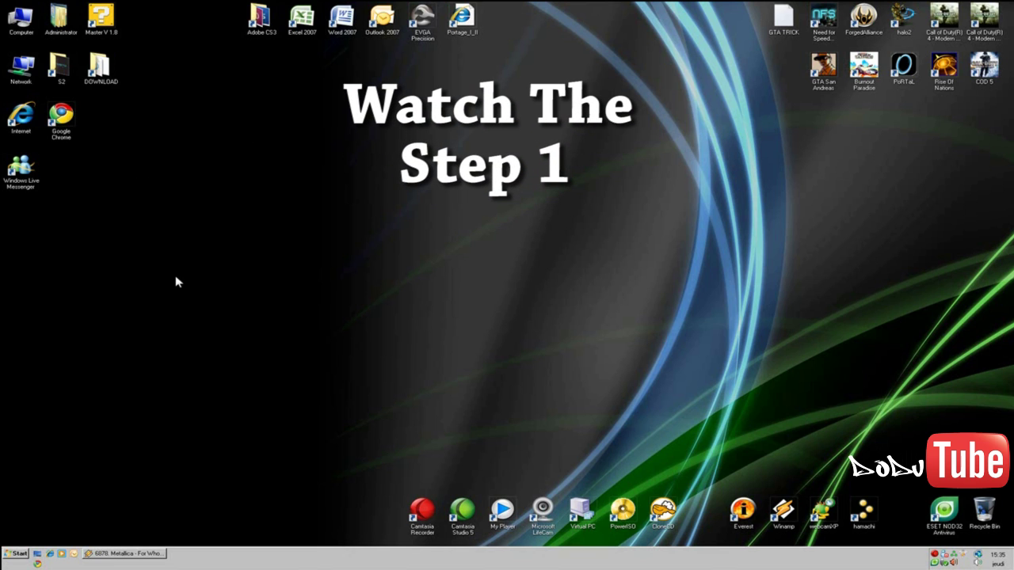
Step: Go through Control Panel to Programs and Features and launch 'Turn Windows features on or off'
click(16, 554)
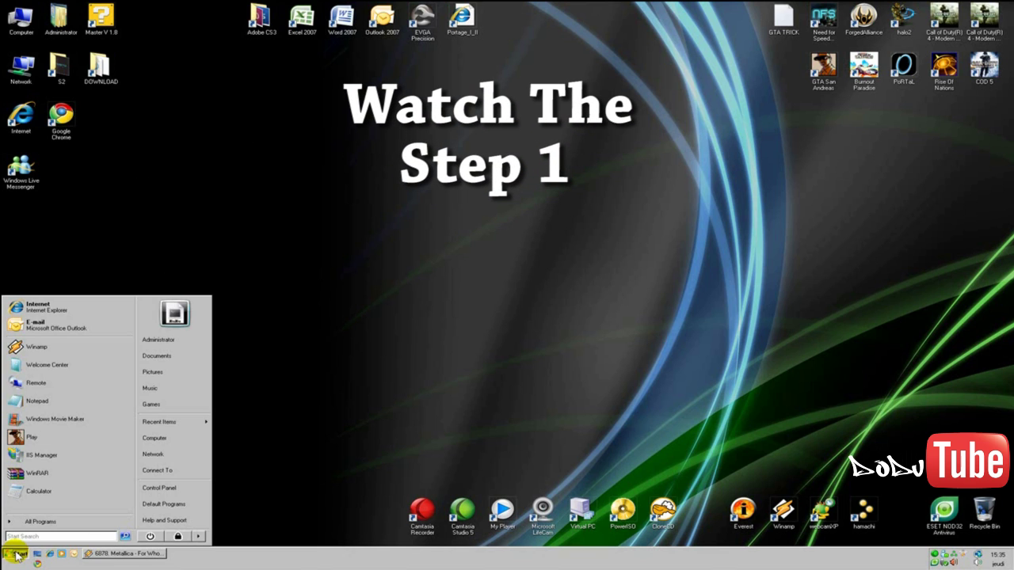
click(161, 489)
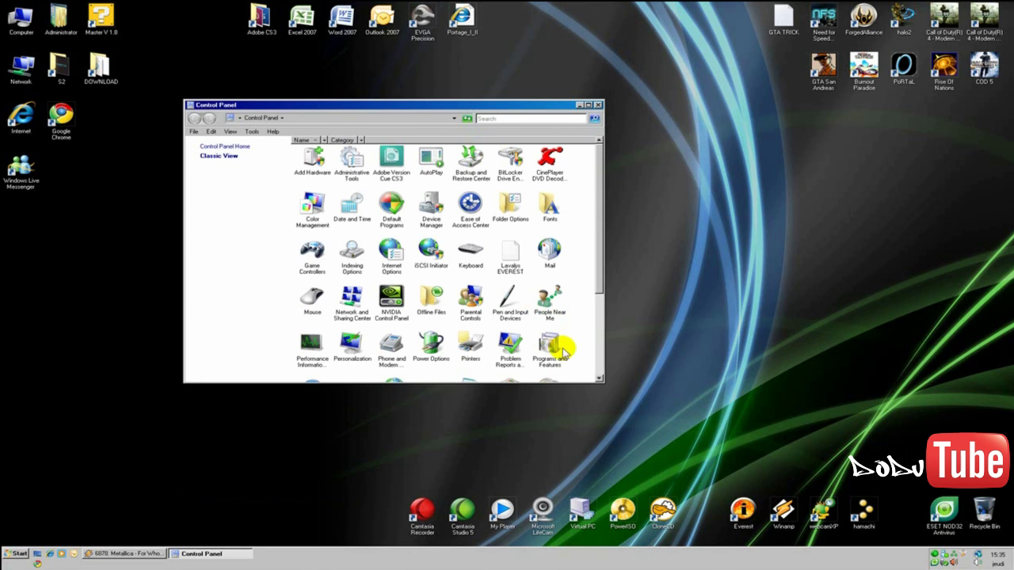
double_click(543, 346)
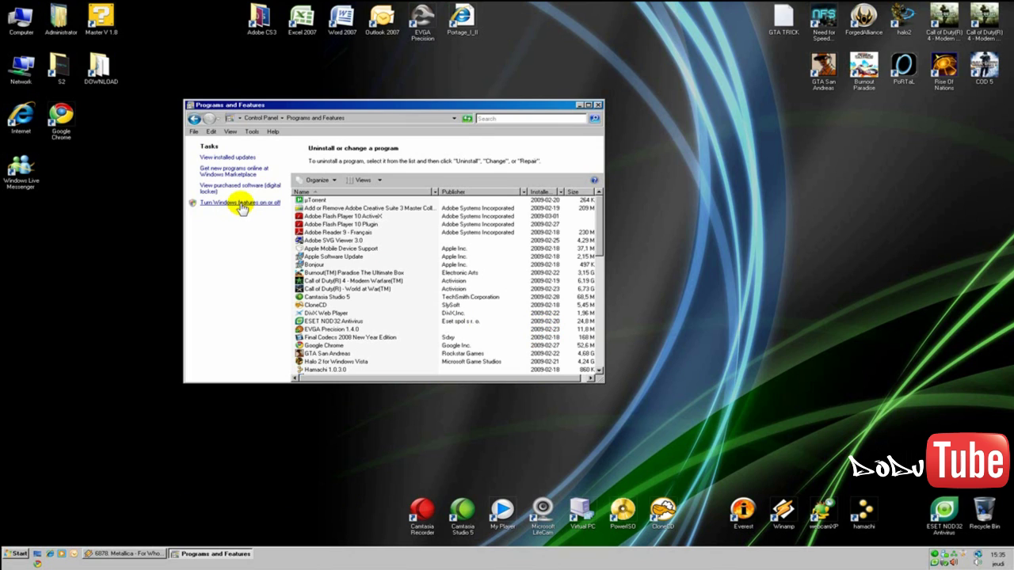
click(240, 202)
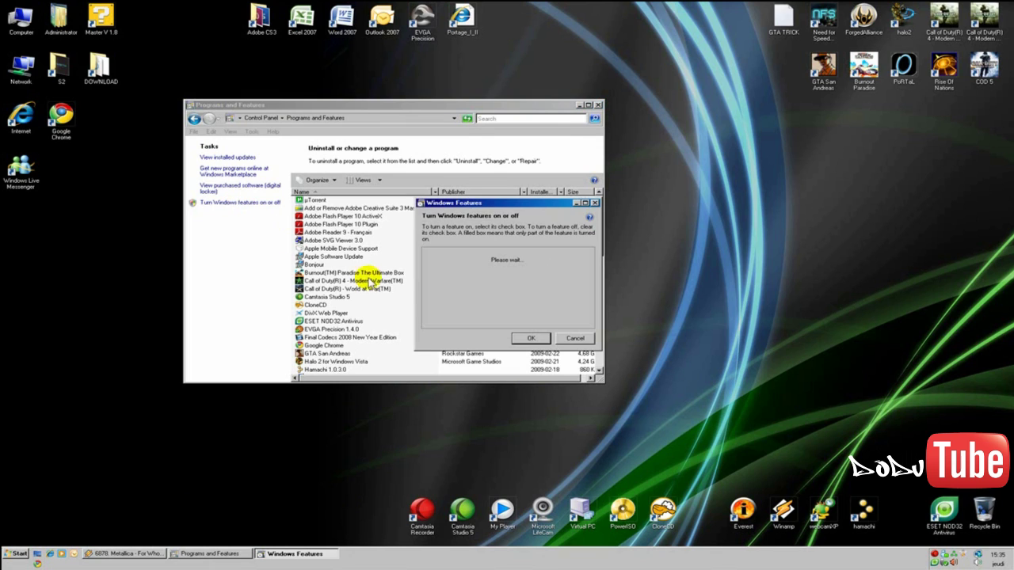
Step: Close Programs and Features, reposition Windows Features, and expand Internet Information Services
click(599, 104)
drag(531, 212, 488, 184)
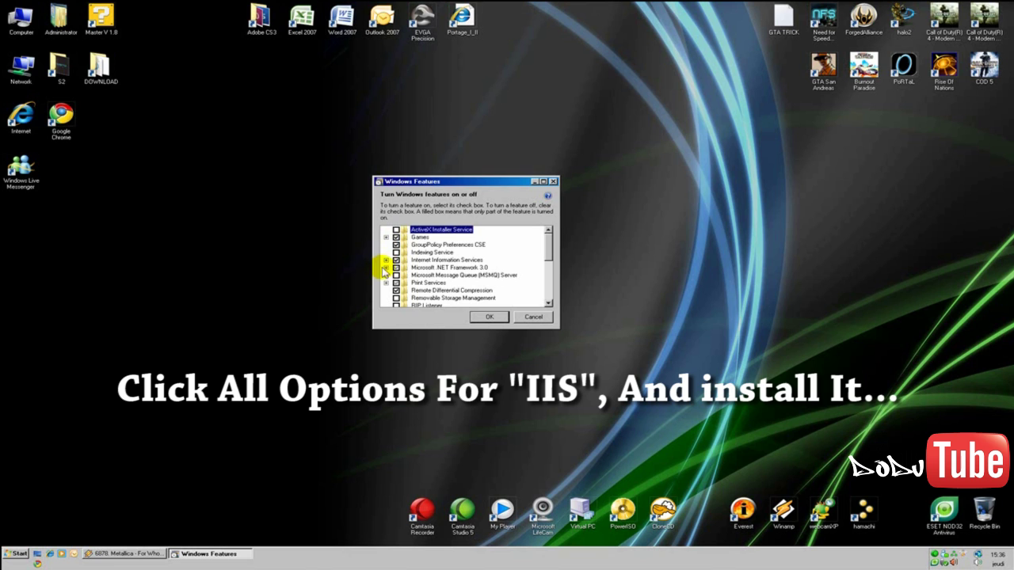
click(386, 260)
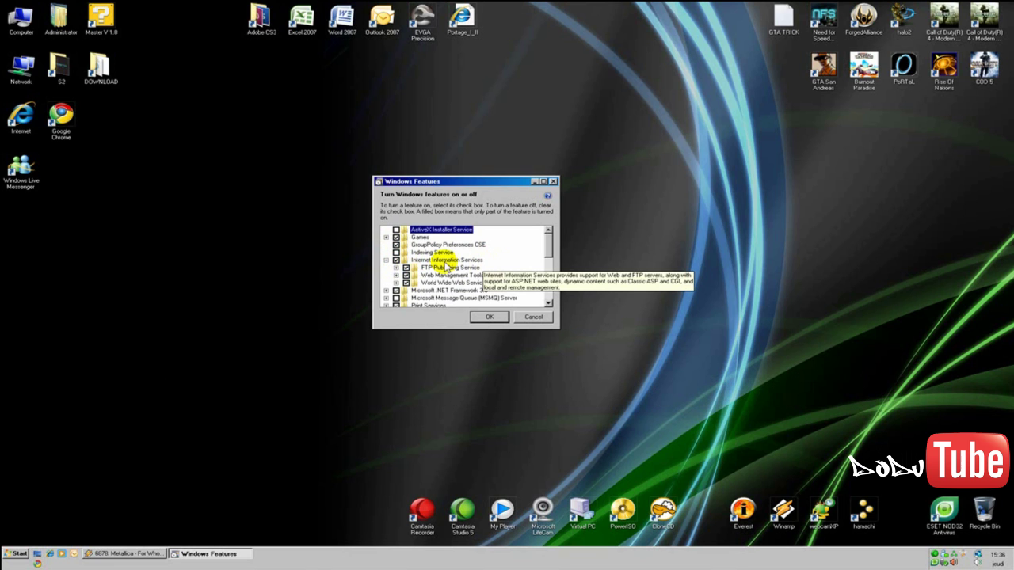
Step: Verify the FTP Publishing Service and Web Management Tools sub-features are all ticked
click(396, 268)
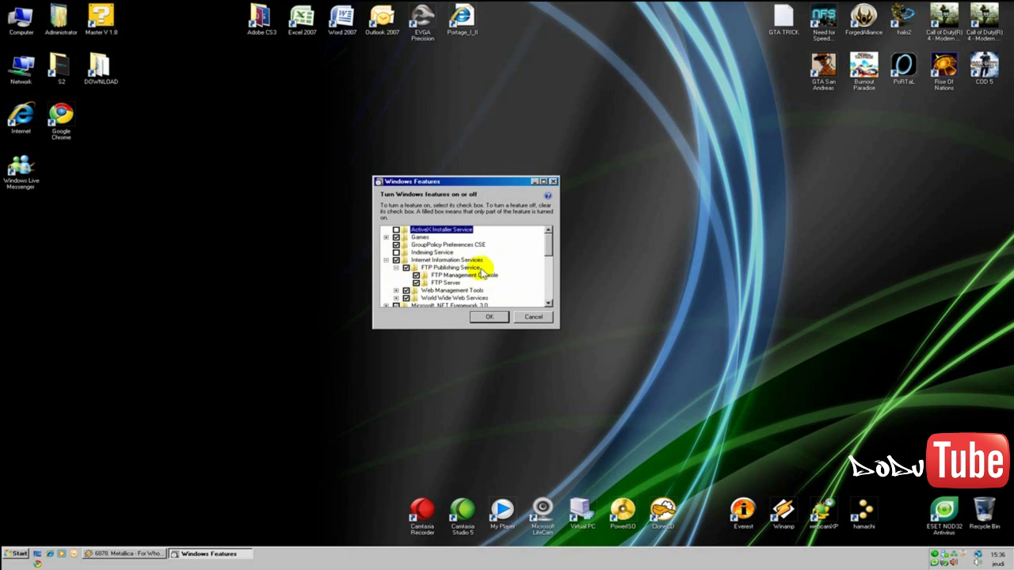
click(396, 269)
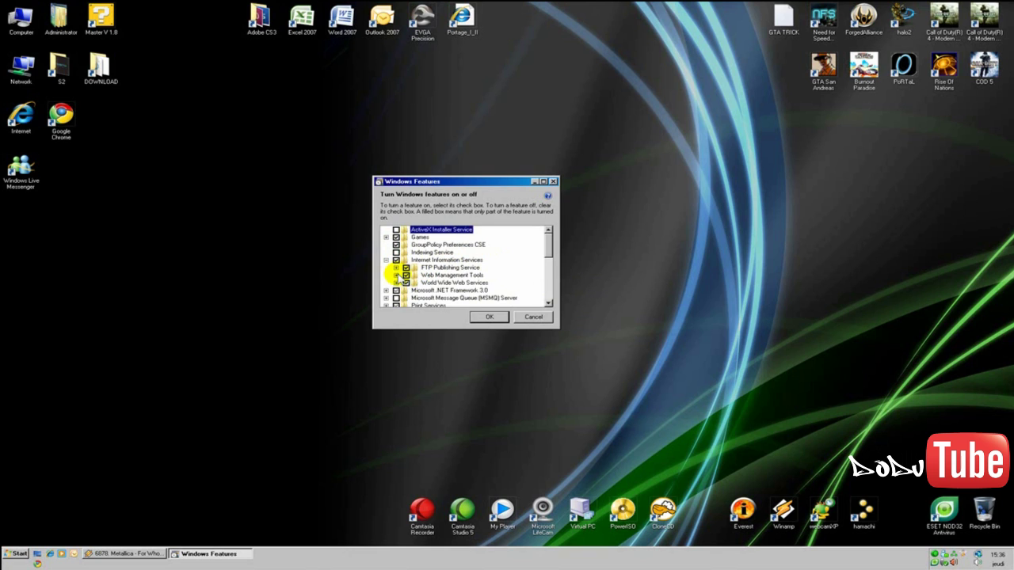
click(396, 275)
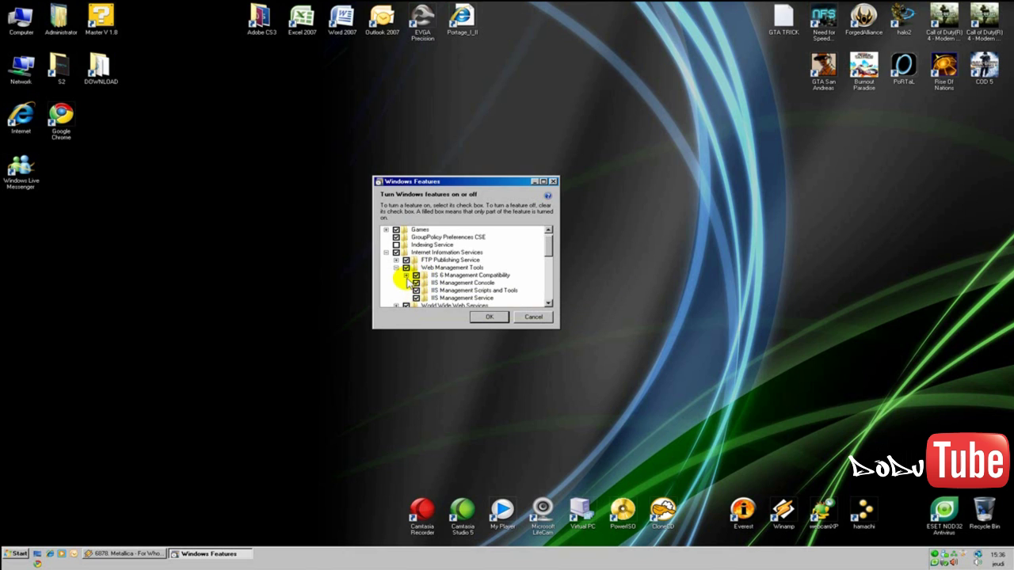
click(406, 275)
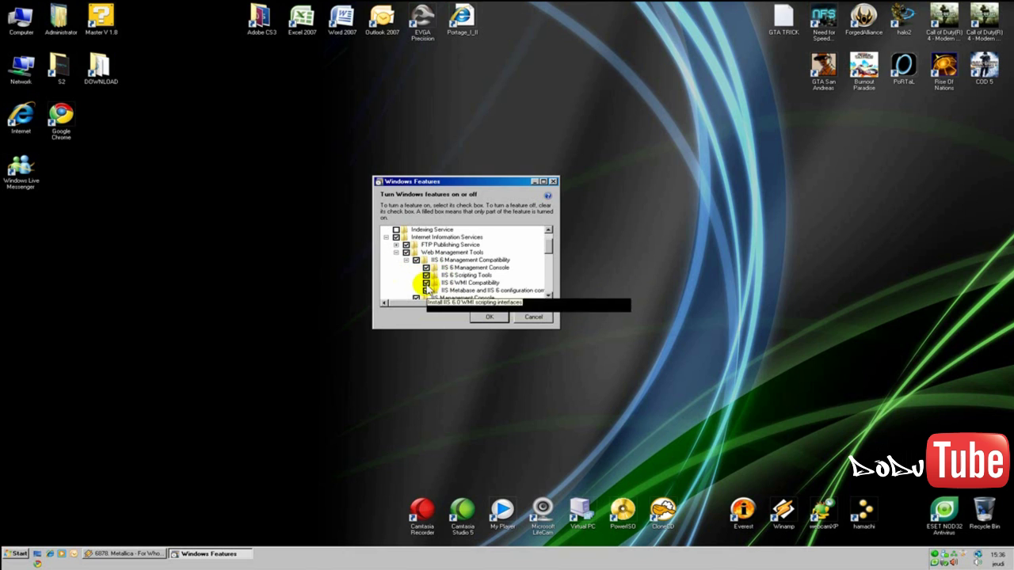
click(406, 260)
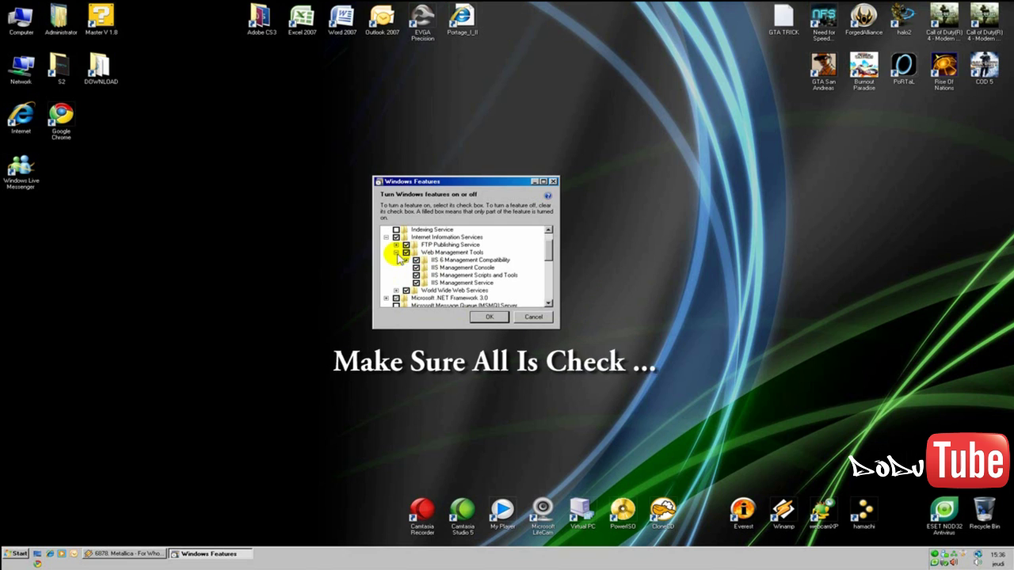
click(396, 252)
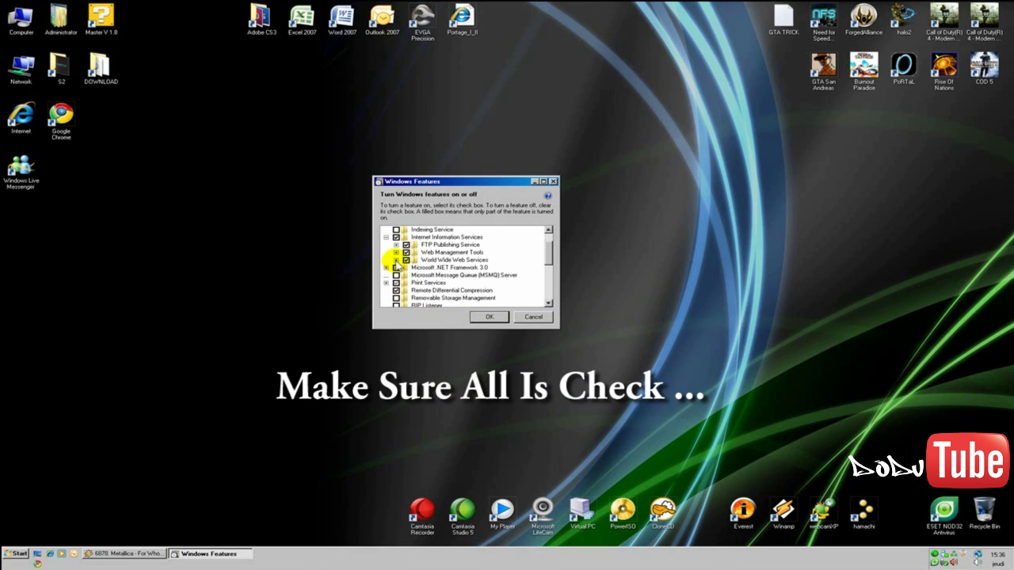
Step: Verify the World Wide Web Services sub-features are ticked and apply to install IIS
click(396, 260)
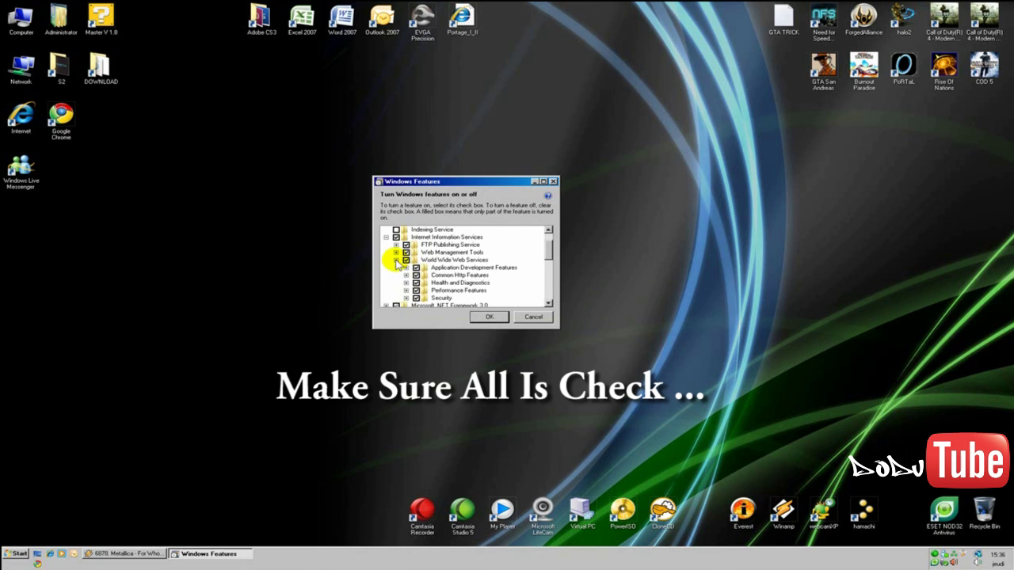
scroll(394, 261, down, 1)
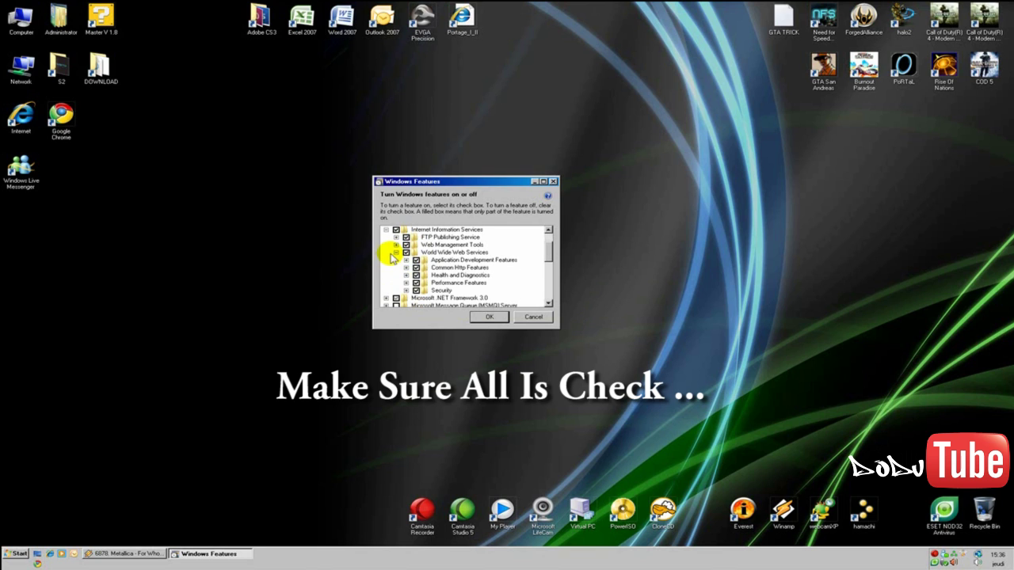
click(396, 252)
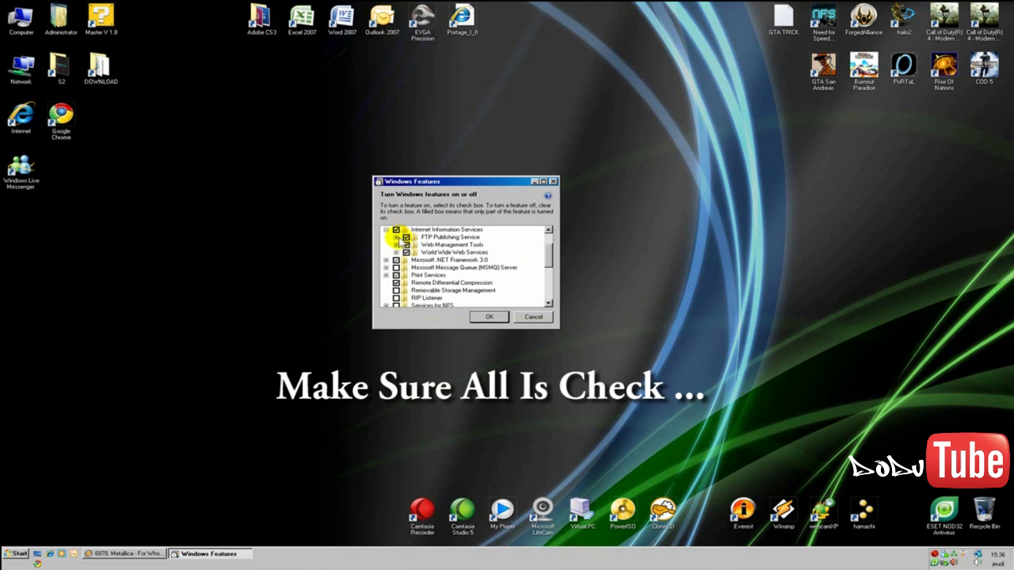
click(489, 319)
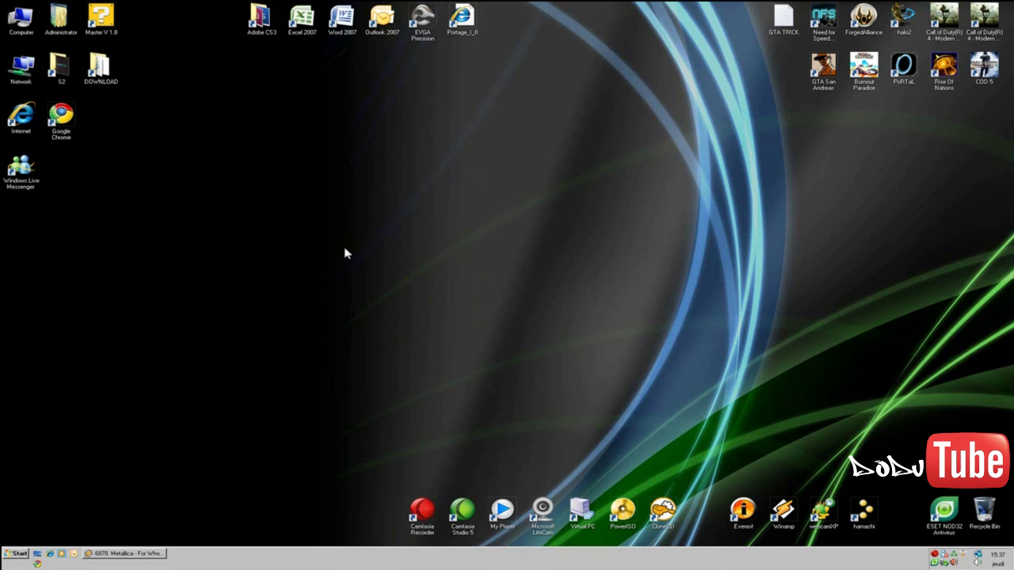
Step: Open IIS Manager from Control Panel's Administrative Tools
click(20, 555)
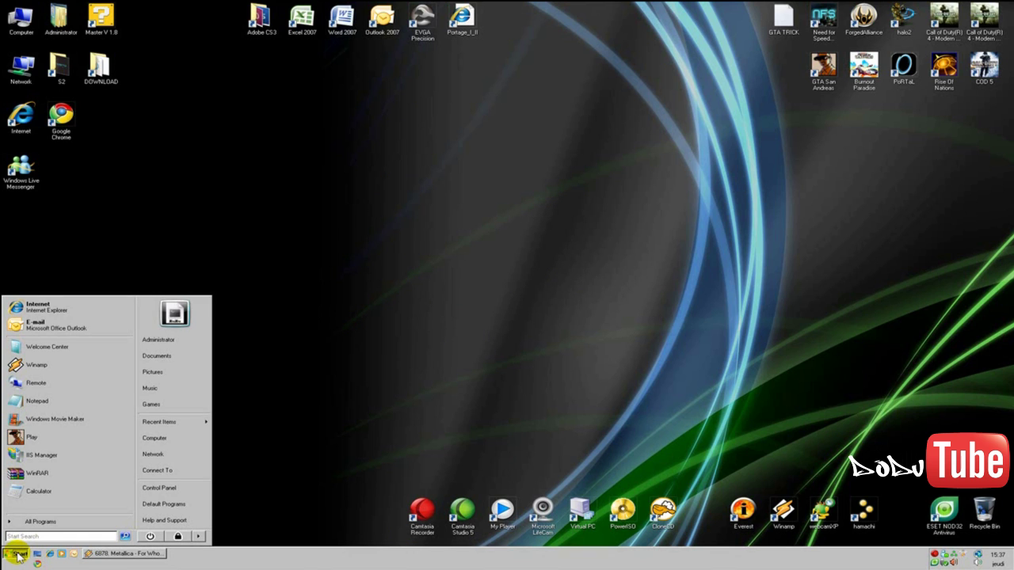
click(165, 489)
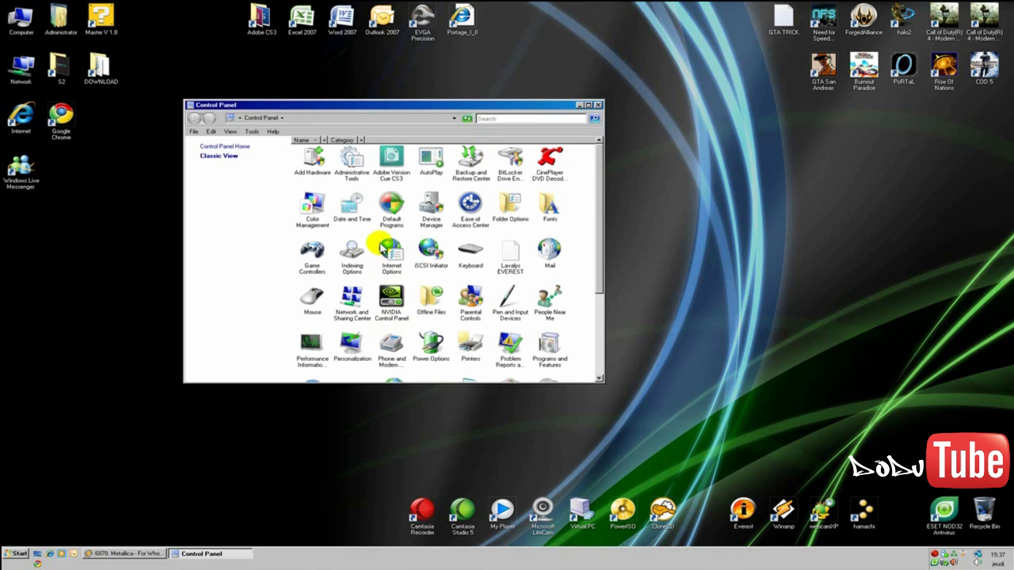
double_click(355, 168)
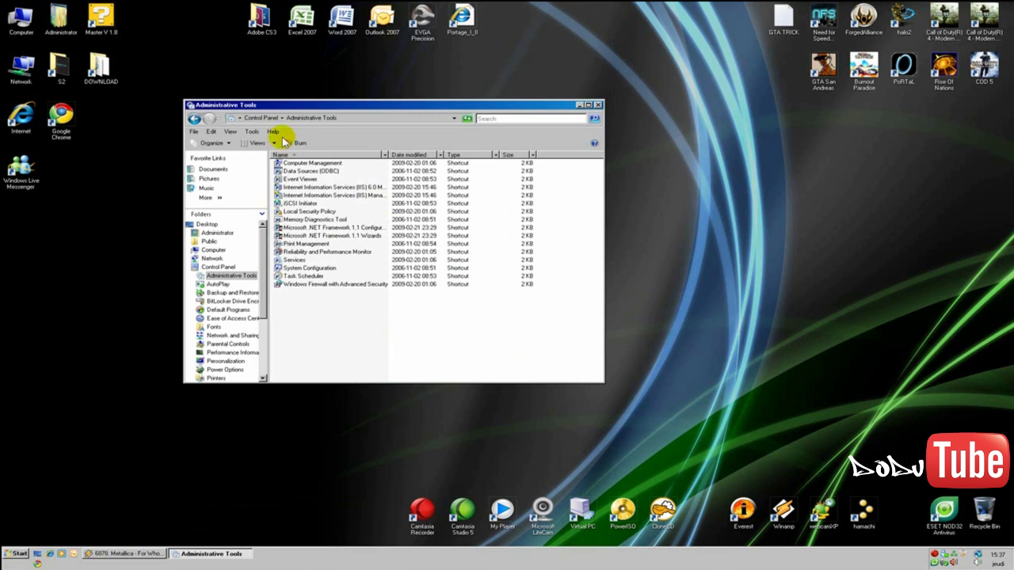
drag(279, 118, 379, 158)
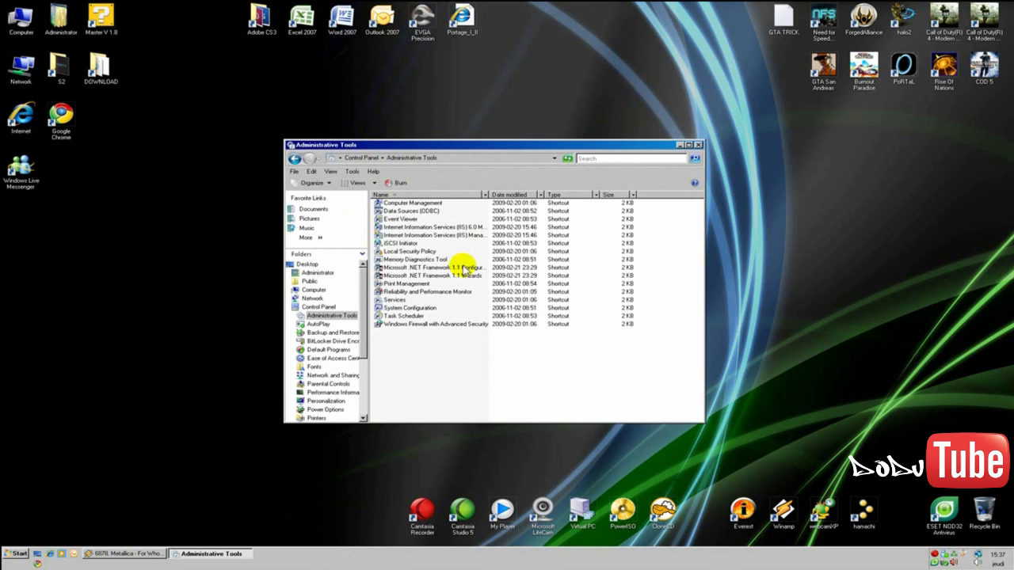
click(460, 236)
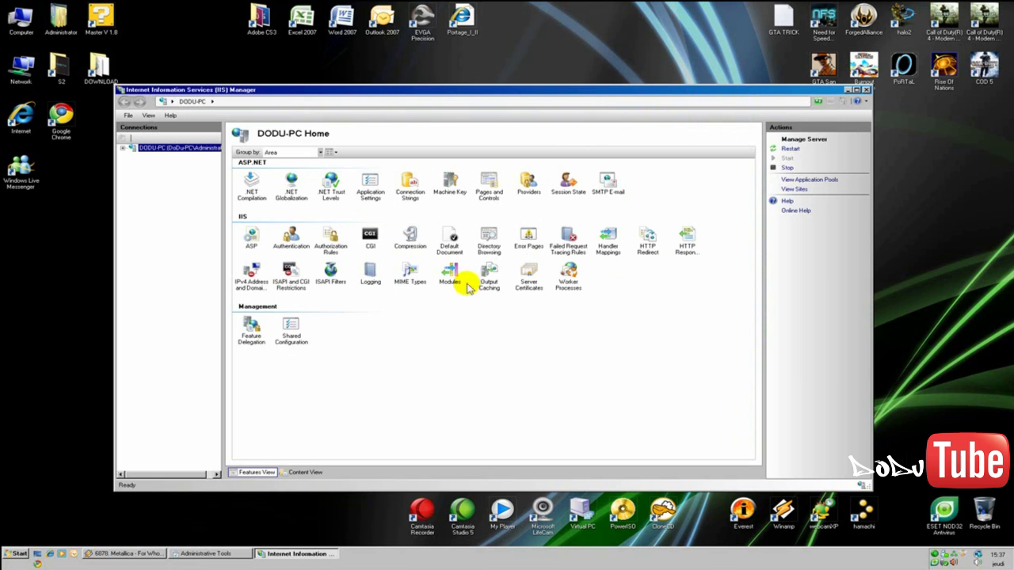
drag(282, 91, 303, 93)
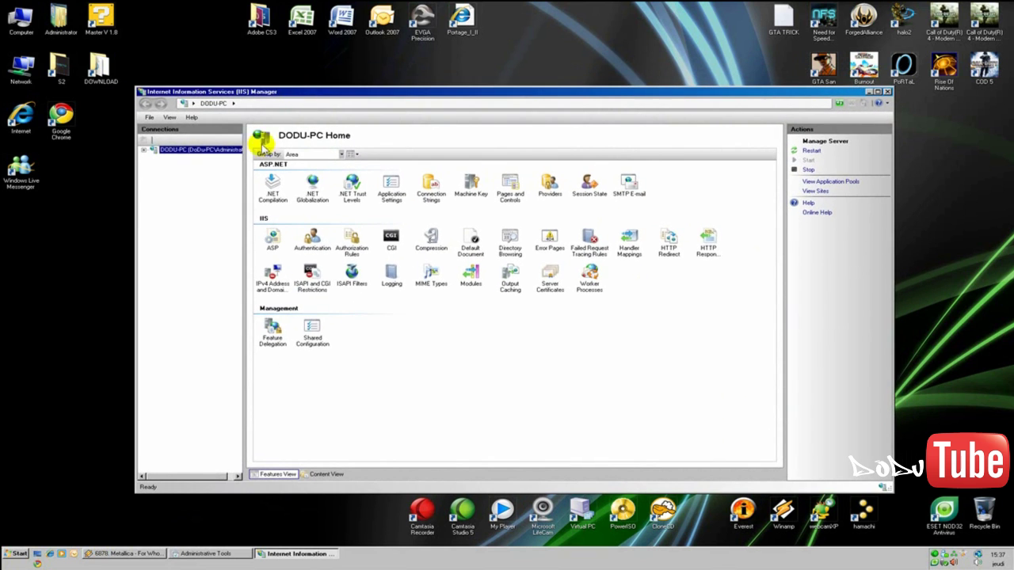
Step: Expand the server's Sites node and start Add Web Site for a new site named TEST1
click(144, 150)
click(154, 172)
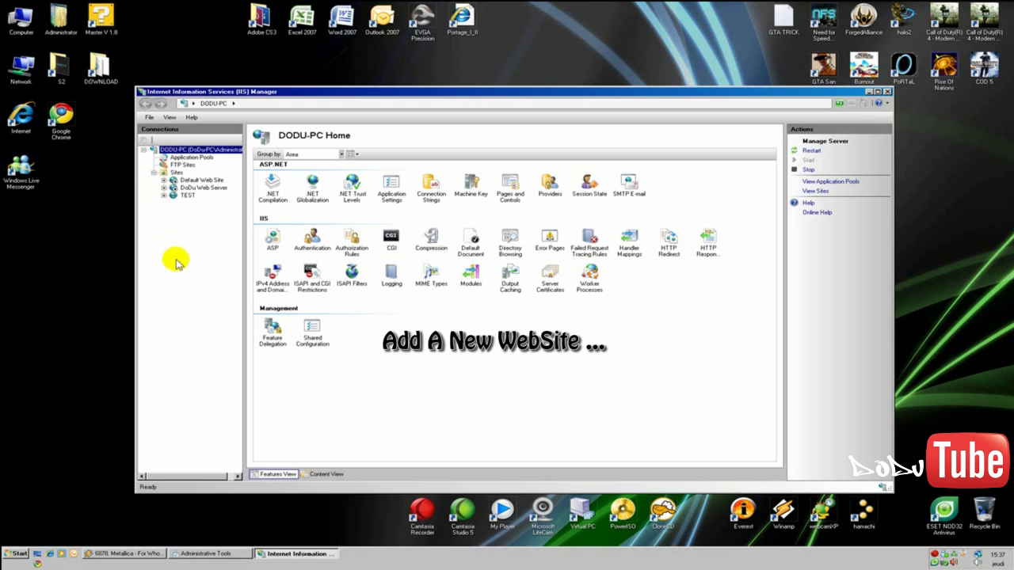
click(175, 173)
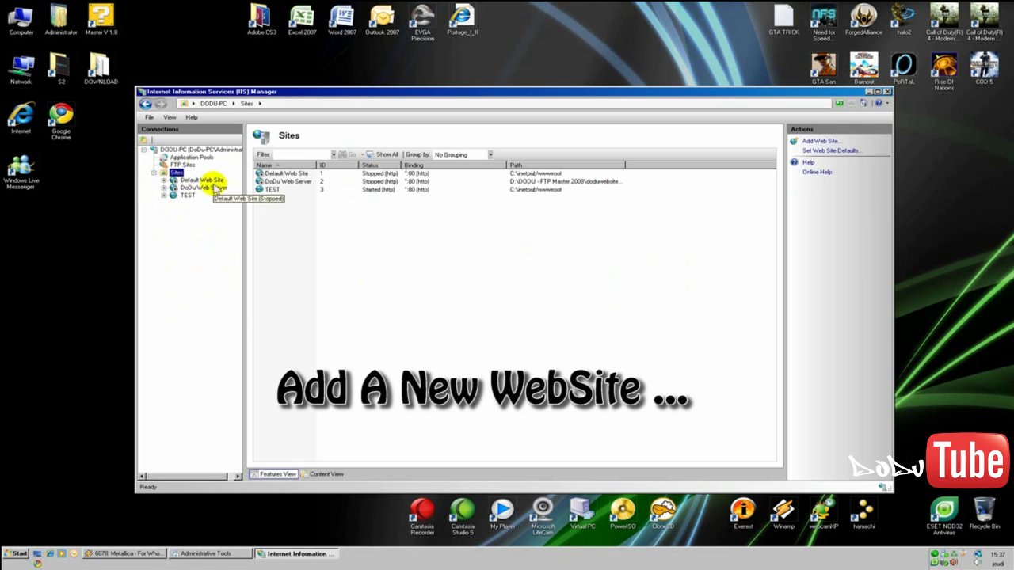
right_click(178, 172)
click(212, 179)
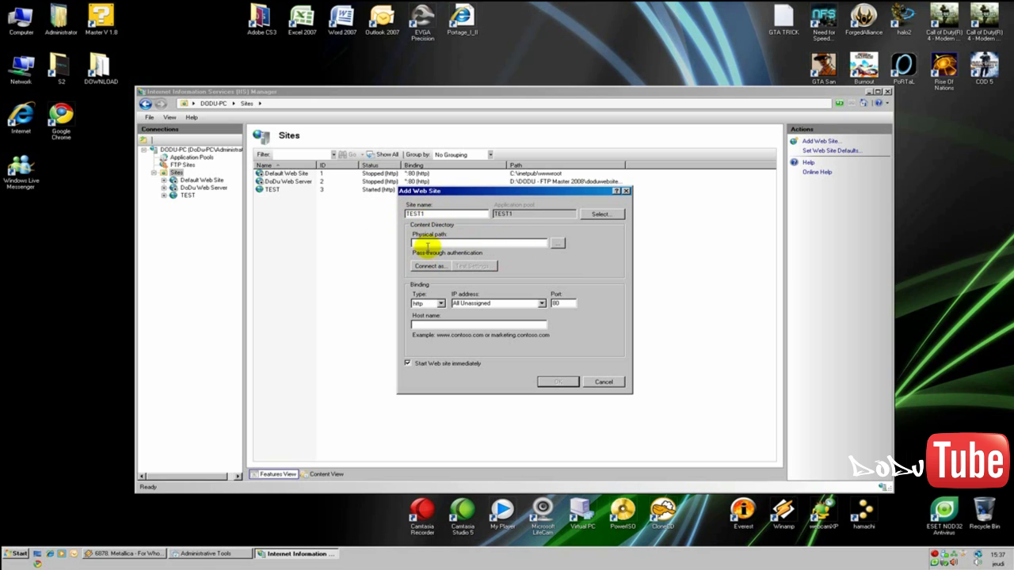
click(561, 243)
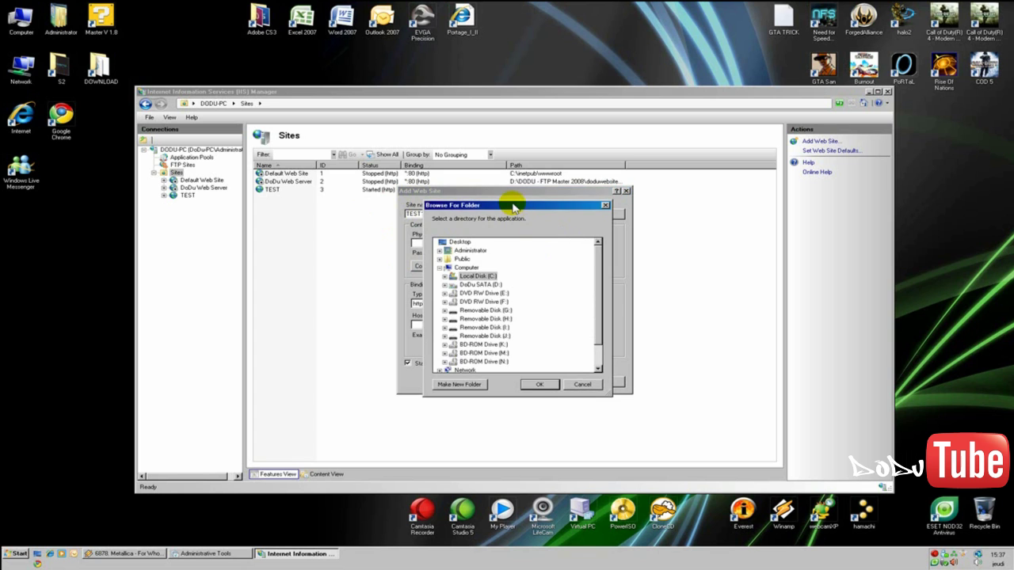
Step: Set TEST1's physical path to C:\inetpub\wwwroot
drag(515, 204, 584, 217)
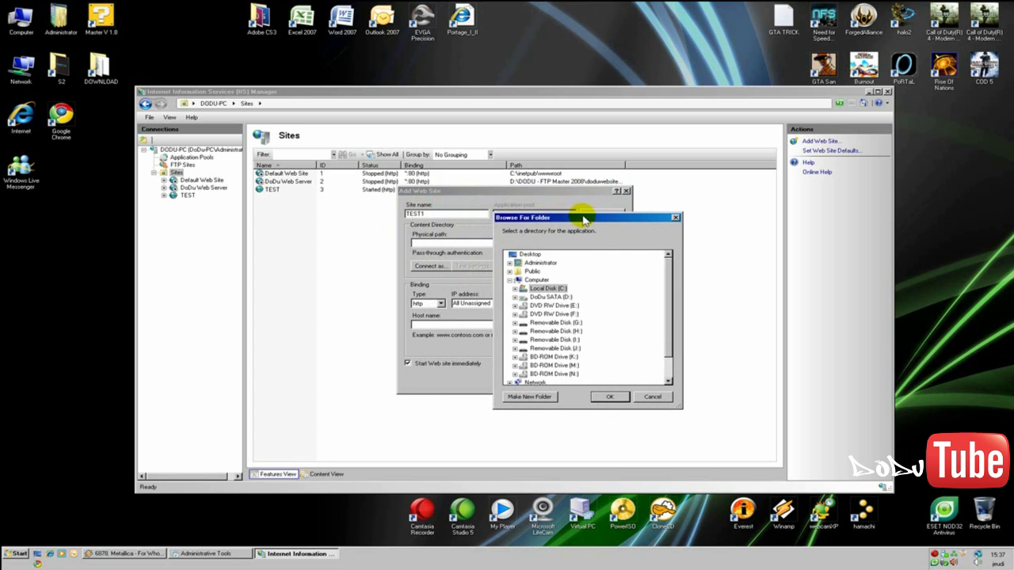
click(515, 297)
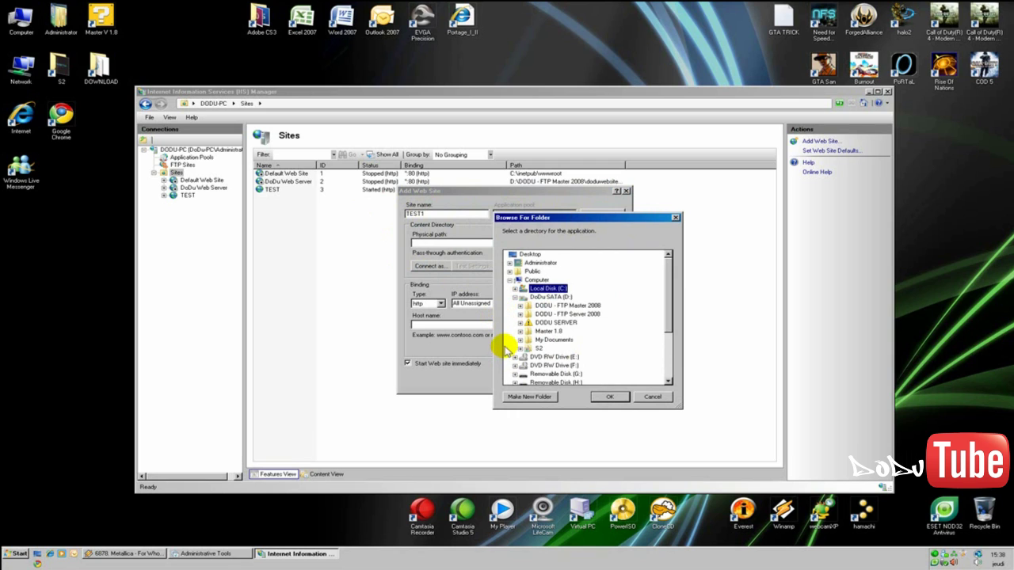
click(515, 298)
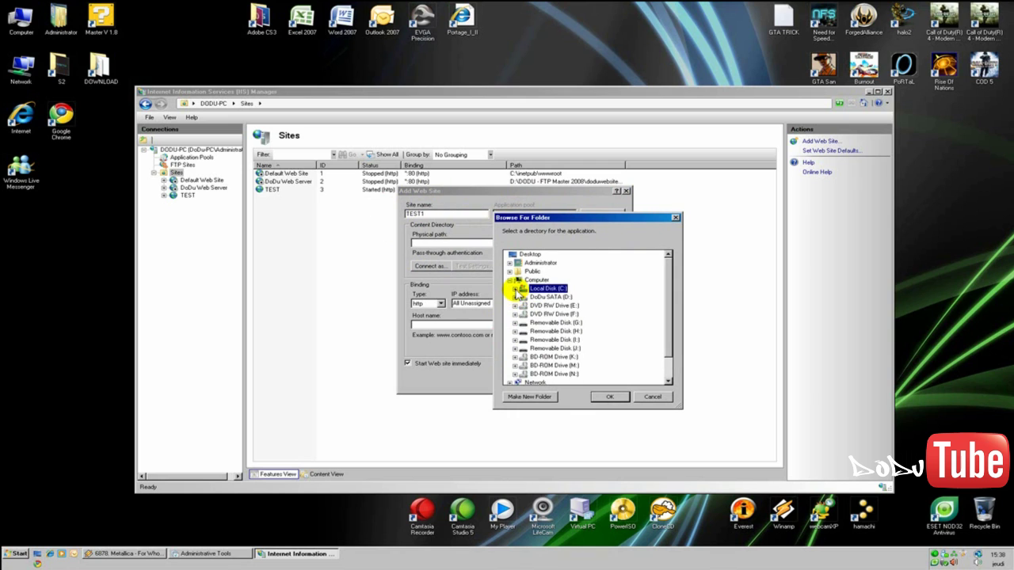
click(515, 289)
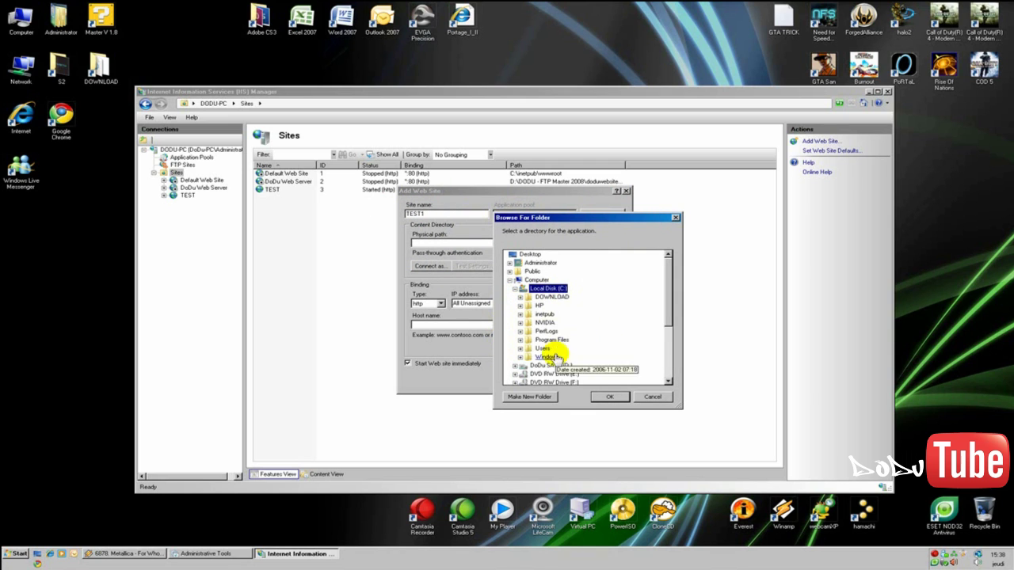
click(520, 315)
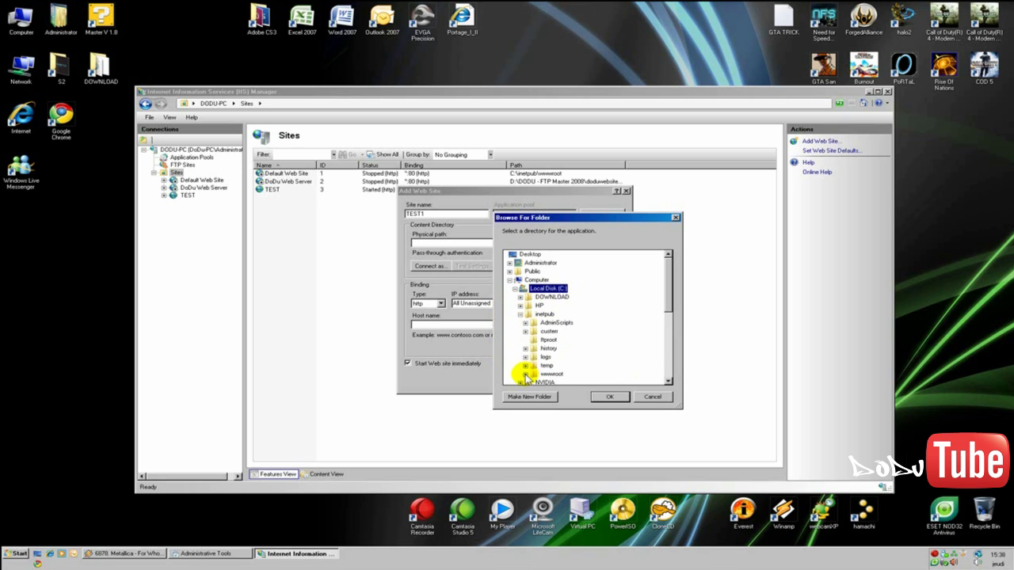
double_click(552, 374)
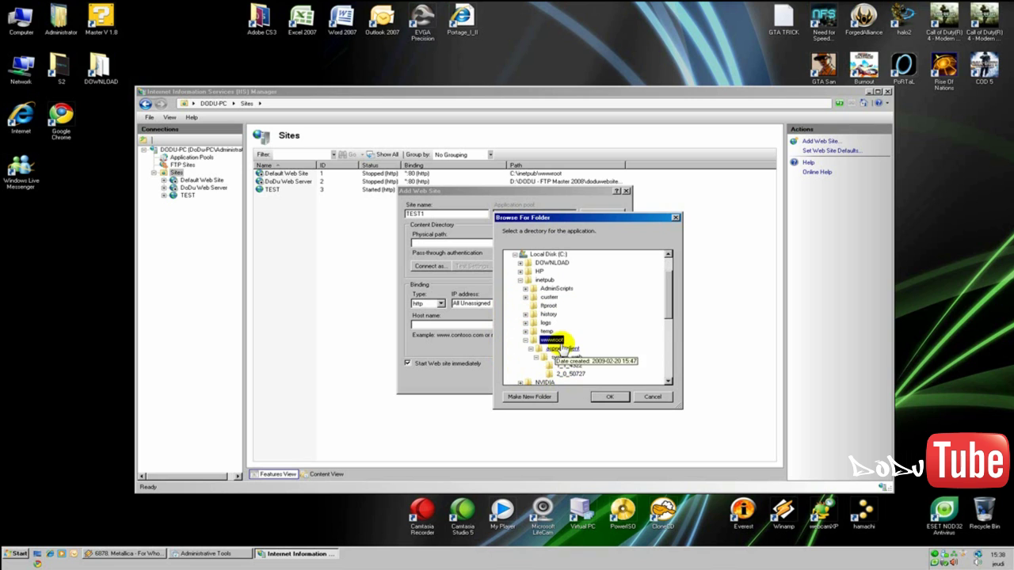
click(609, 397)
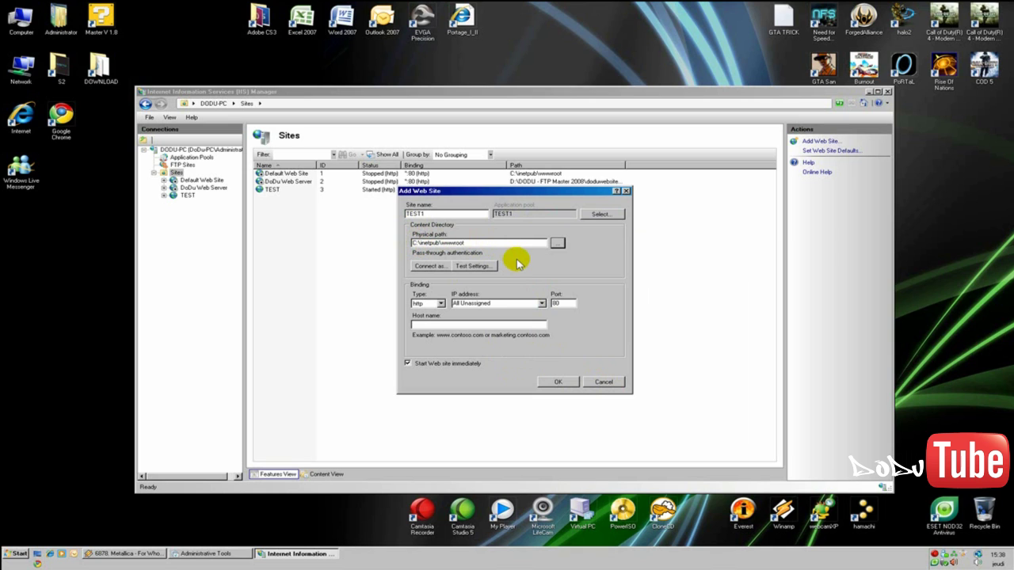
Step: Keep the binding as http on port 80 and create the site
click(441, 304)
click(441, 306)
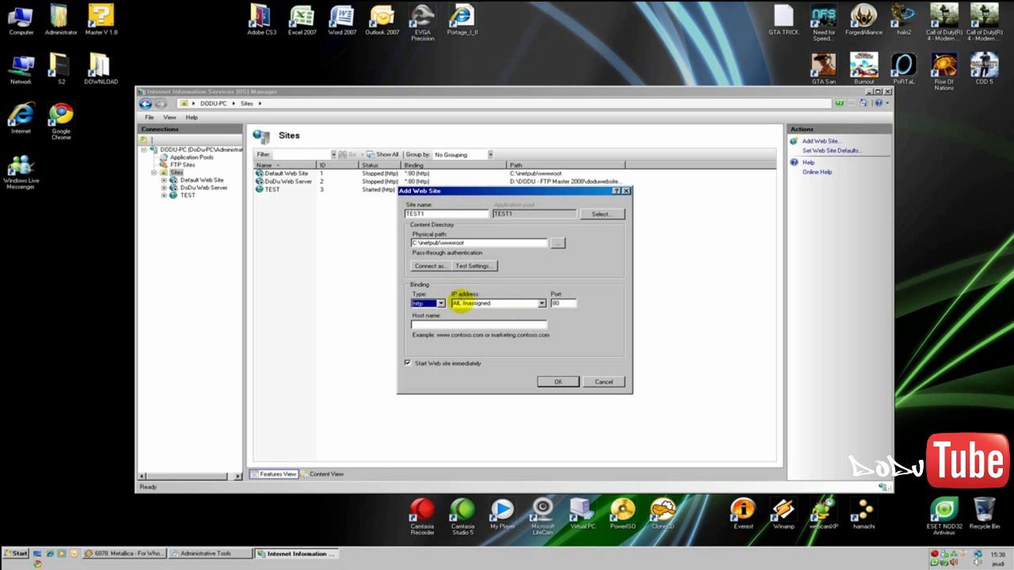
click(567, 304)
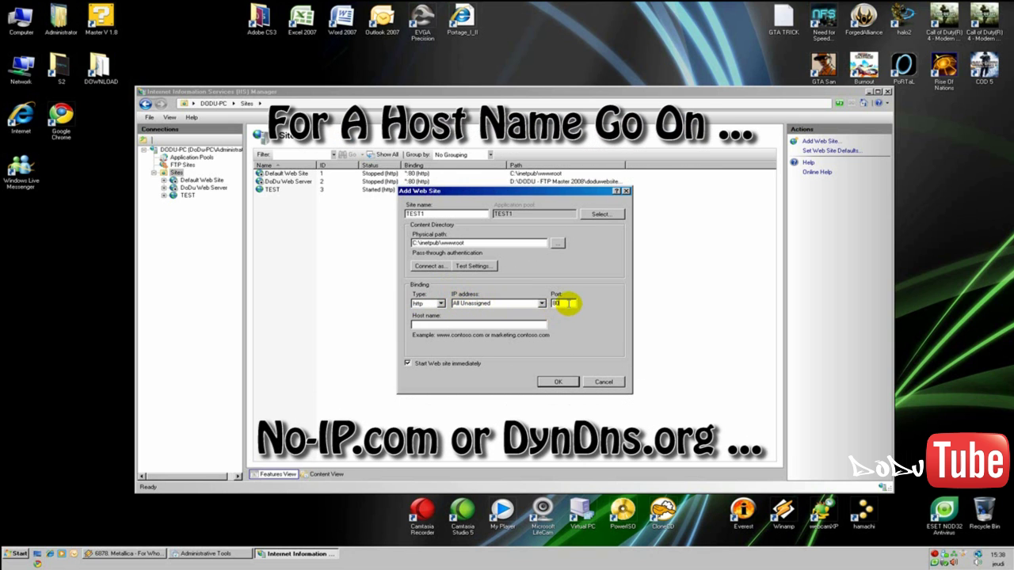
click(563, 304)
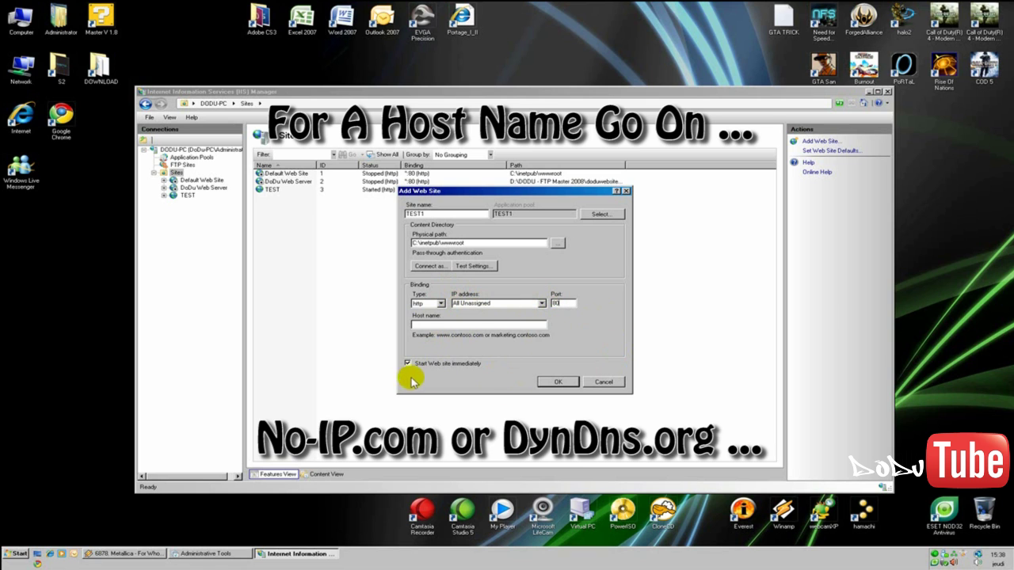
click(558, 383)
Step: Accept the duplicate port 80 binding warning and open TEST's Default Document settings
click(546, 309)
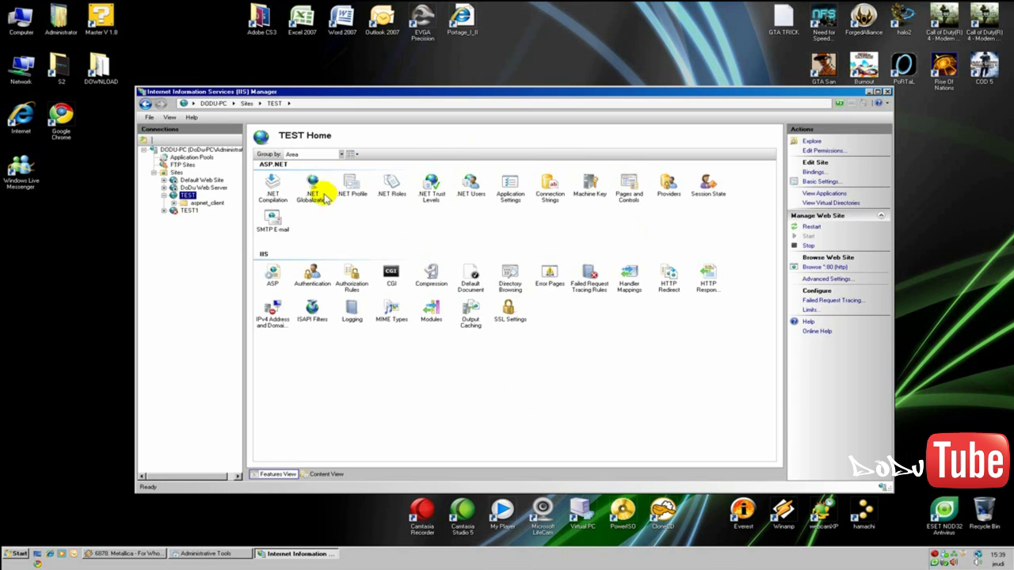
double_click(470, 273)
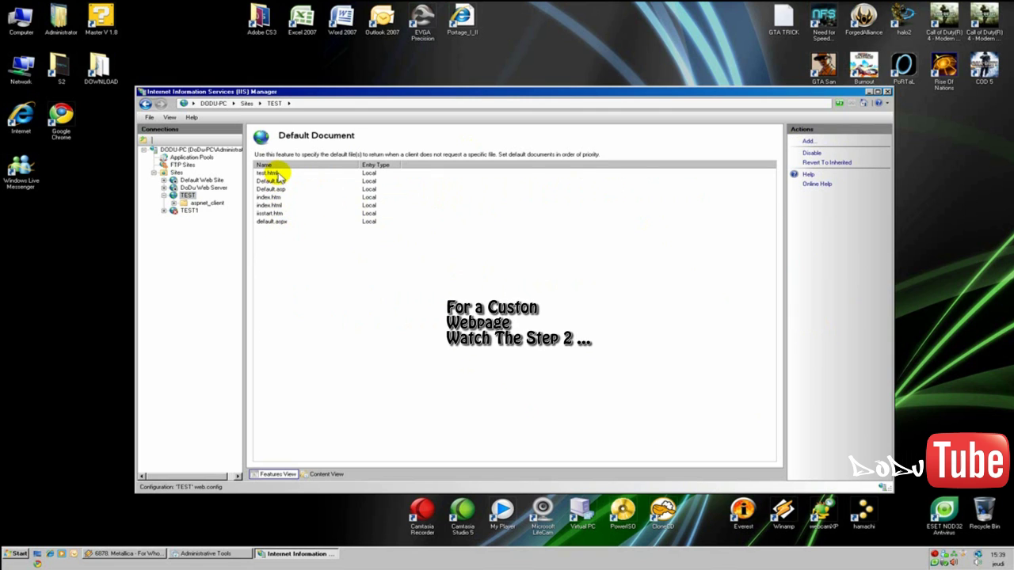
Step: Select test.html and move it one place down, approving the order change
click(279, 173)
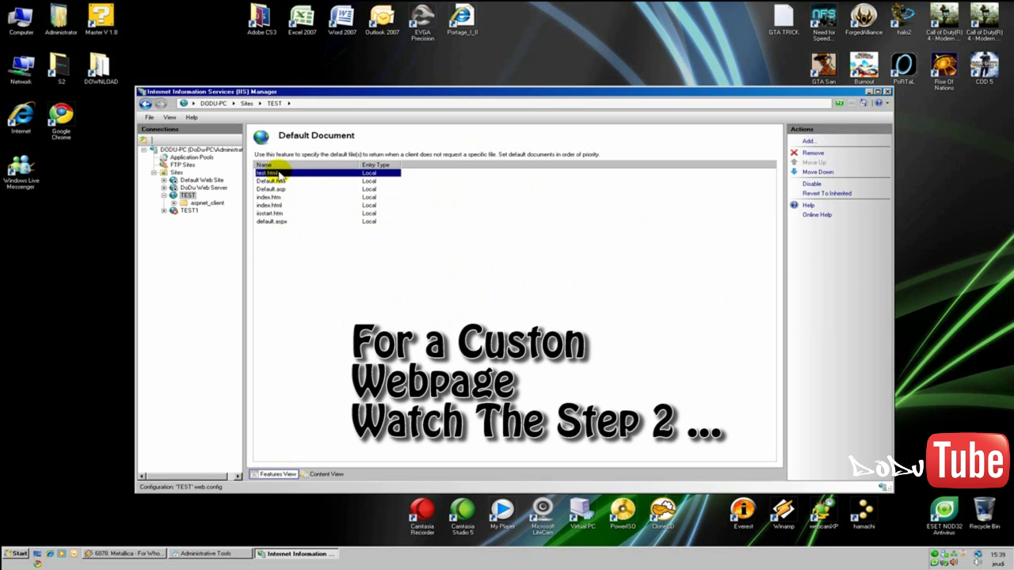
click(794, 173)
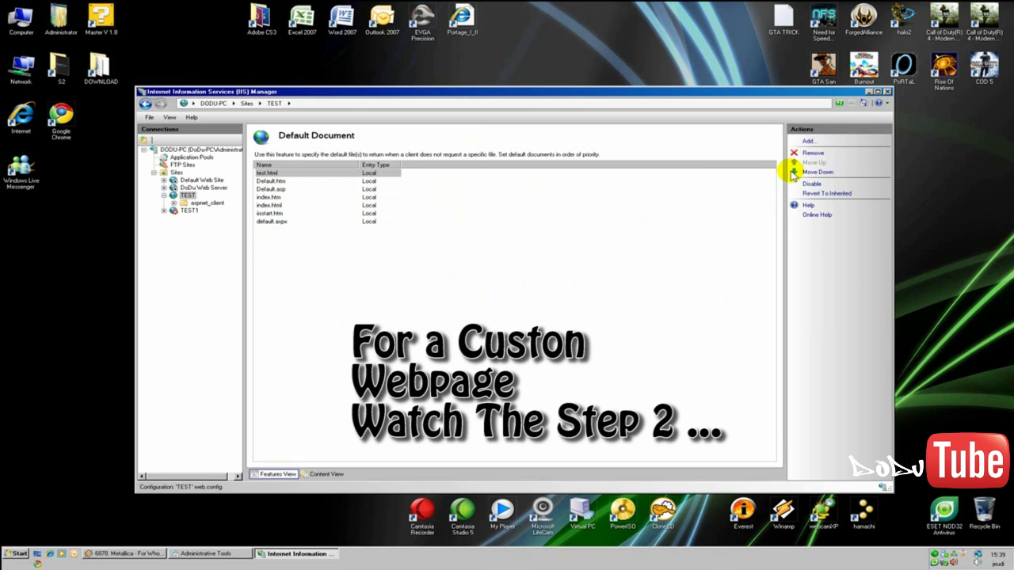
click(292, 182)
click(282, 172)
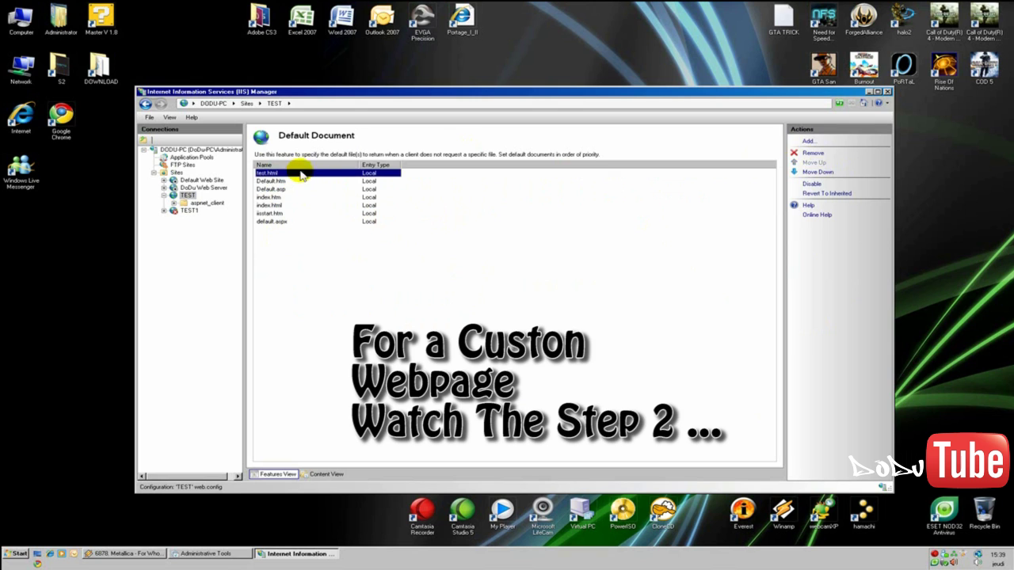
click(814, 173)
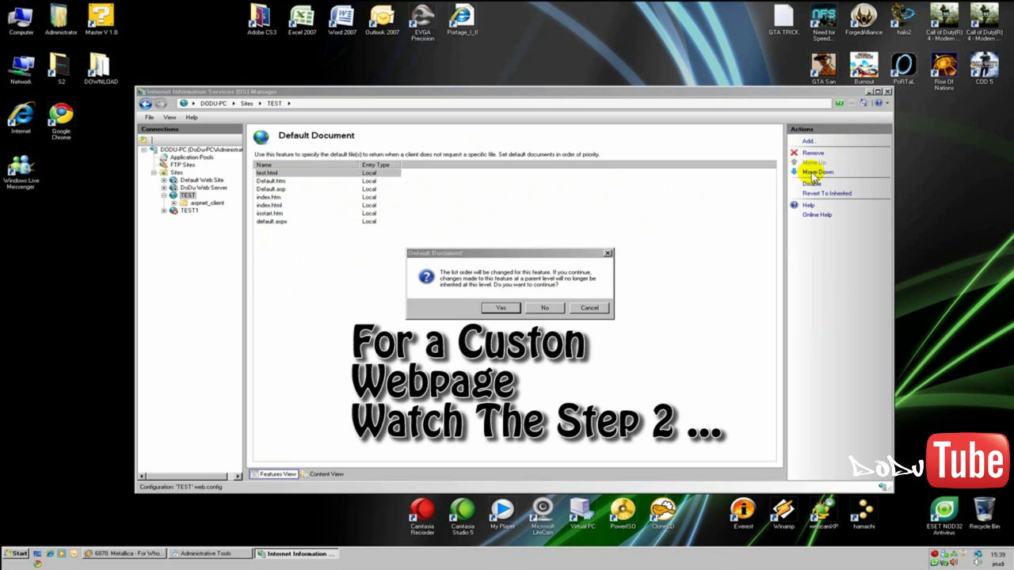
click(501, 307)
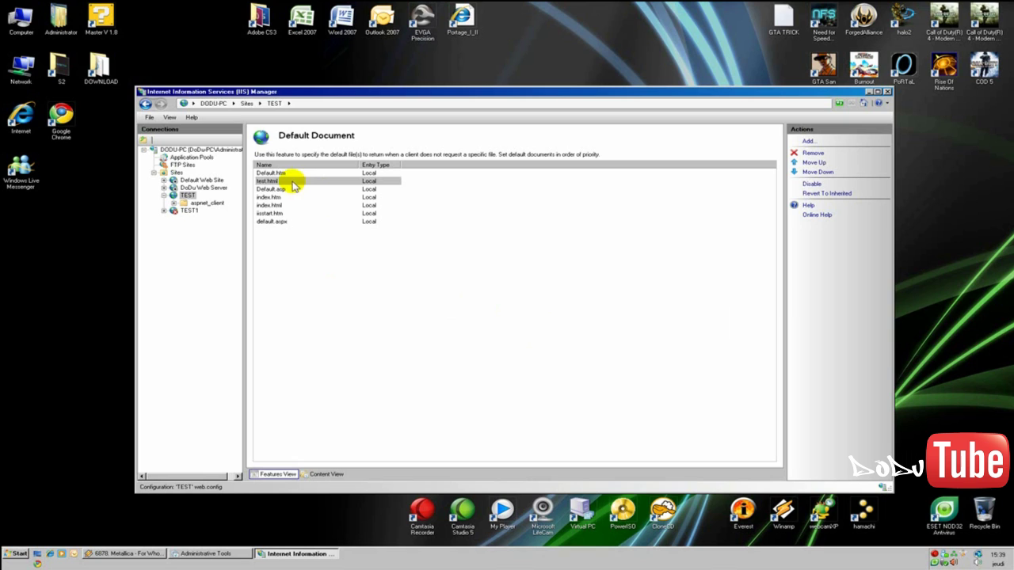
Step: Keep moving test.html down until it sits sixth, just above default.aspx
click(816, 172)
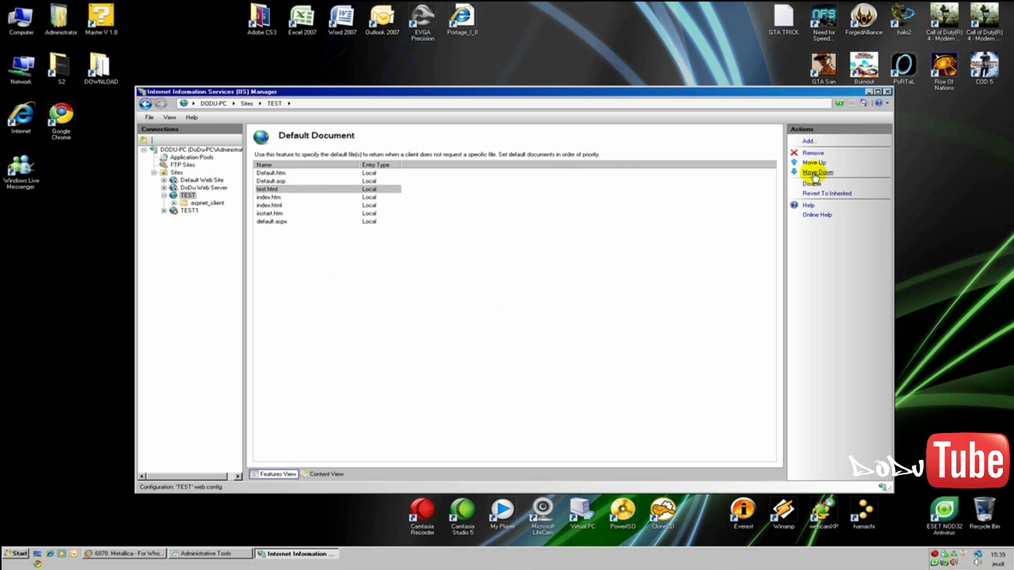
click(816, 173)
click(816, 172)
click(816, 172)
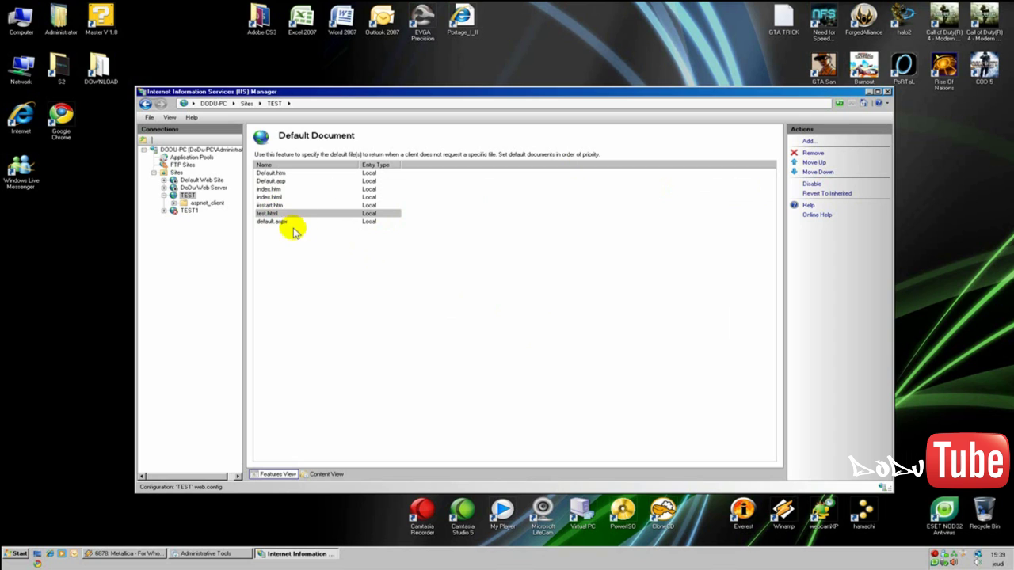
right_click(189, 196)
mouse_move(254, 266)
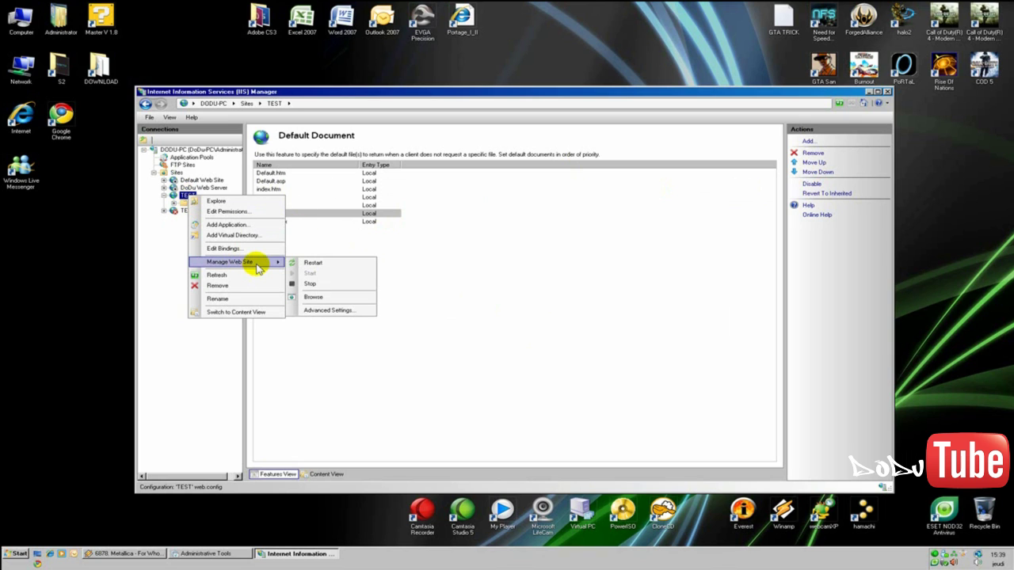